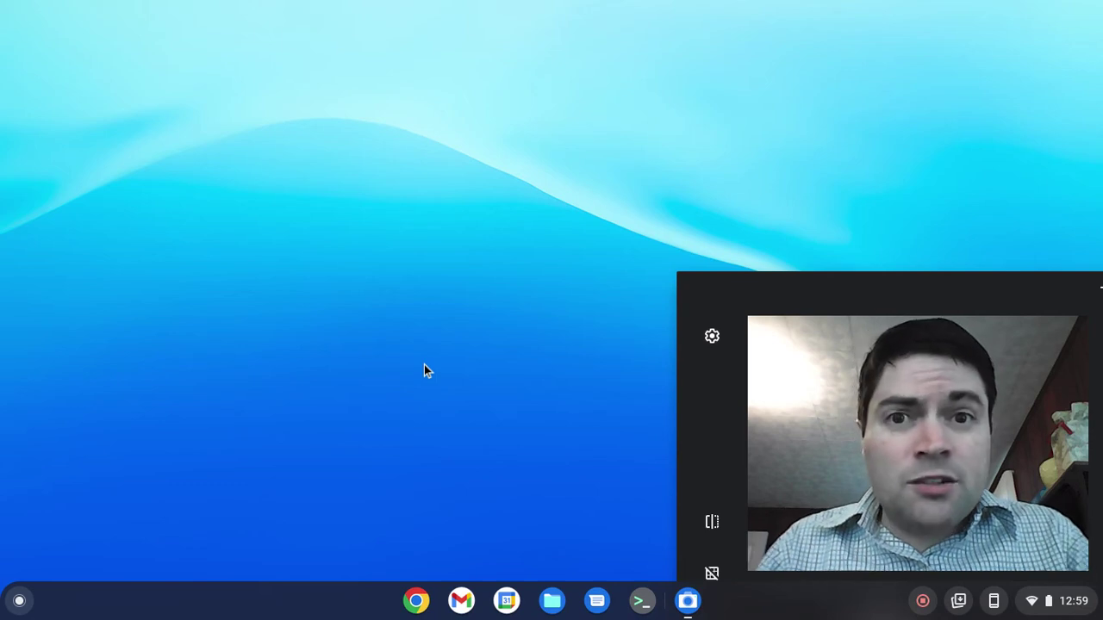
# - Open a Linux terminal and run 'sudo apt install inkscape'
pyautogui.click(641, 601)
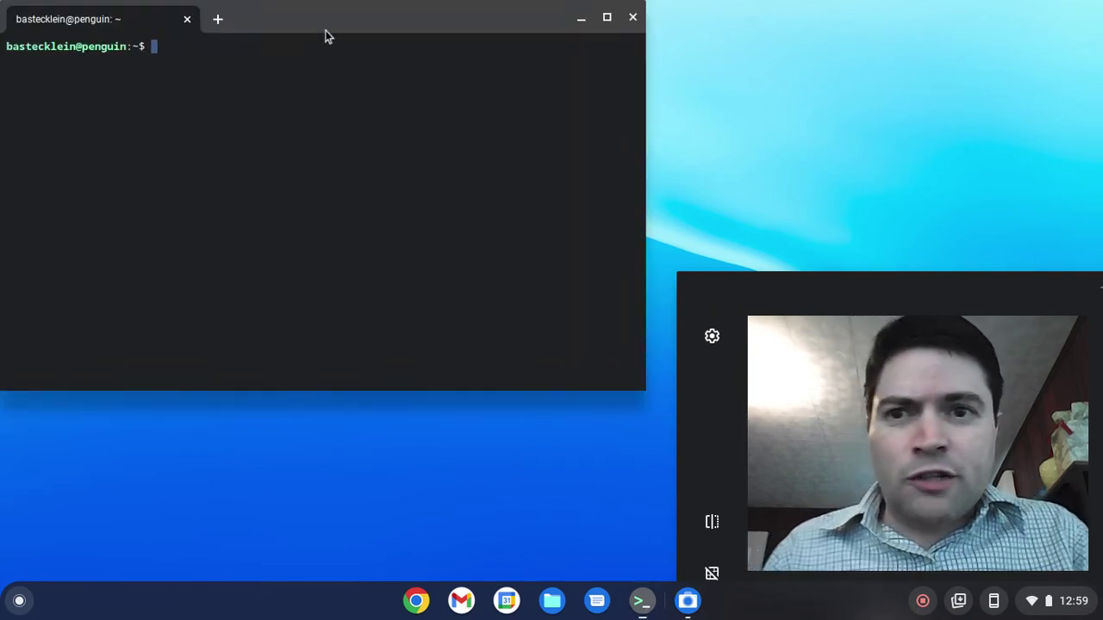
pyautogui.moveTo(325, 34); pyautogui.dragTo(338, 67)
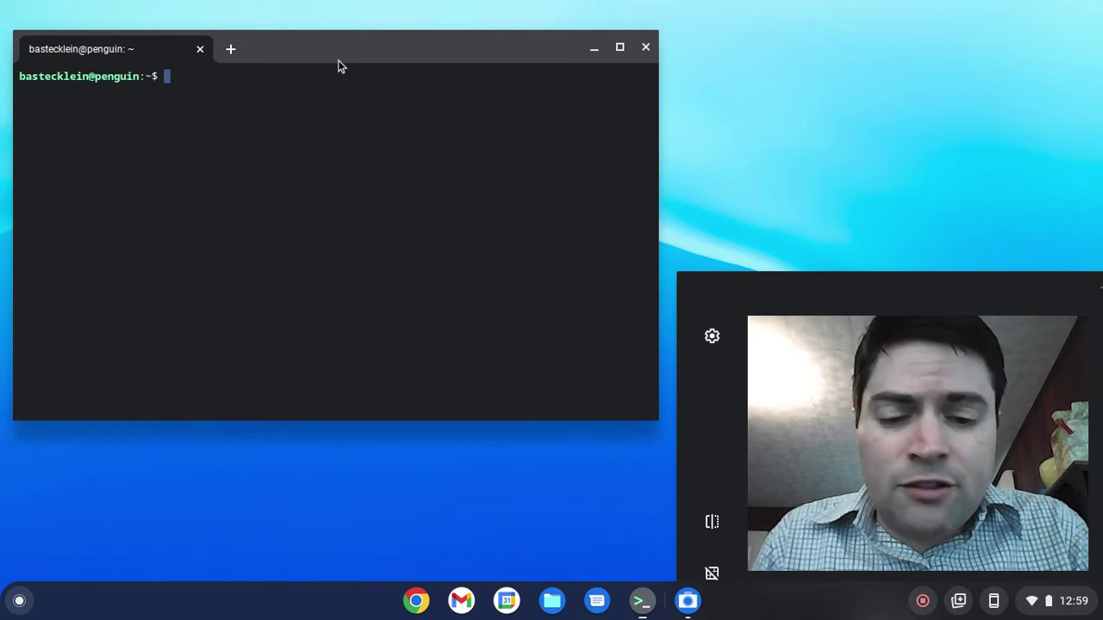
pyautogui.write('sudo apt in')
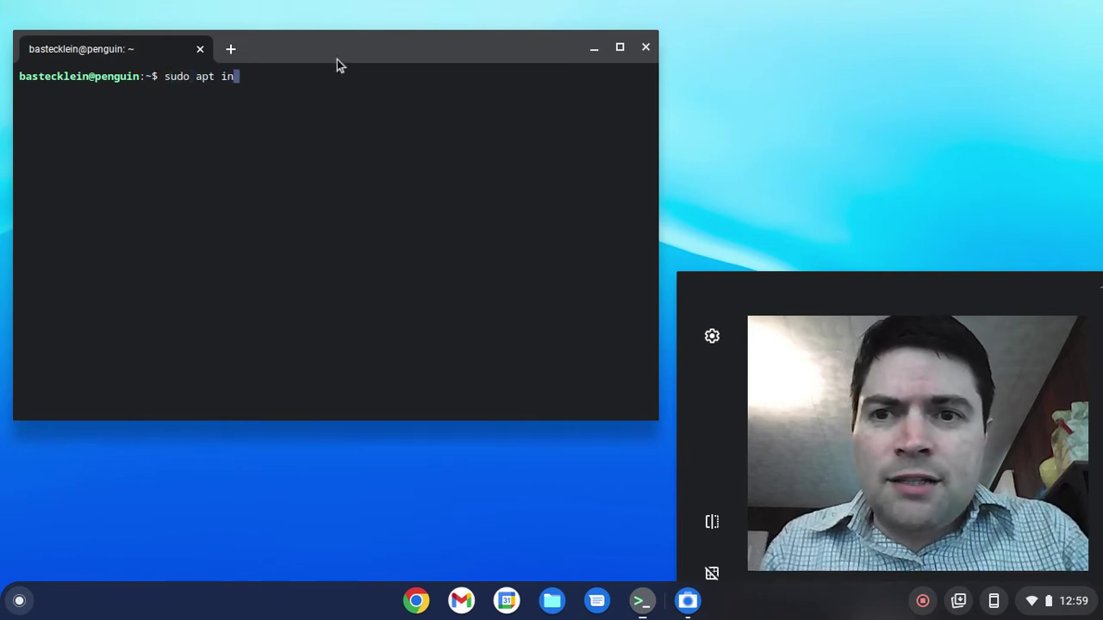
pyautogui.write('stall ibnk')
pyautogui.press('BackSpace')
pyautogui.press('BackSpace')
pyautogui.press('BackSpace')
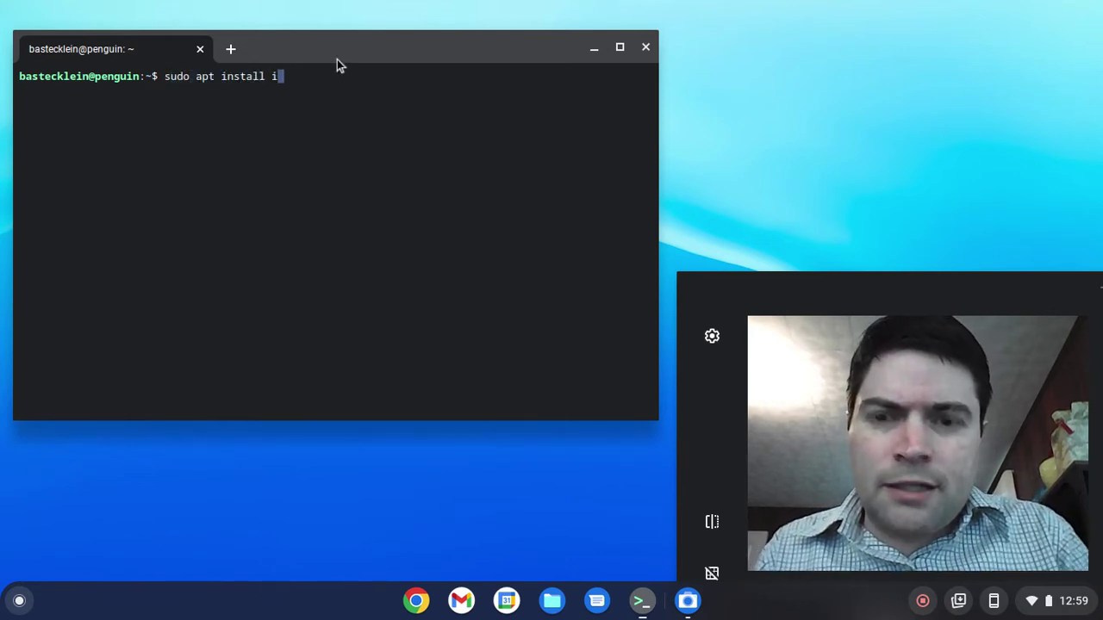
pyautogui.write('nkscape')
pyautogui.press('Return')
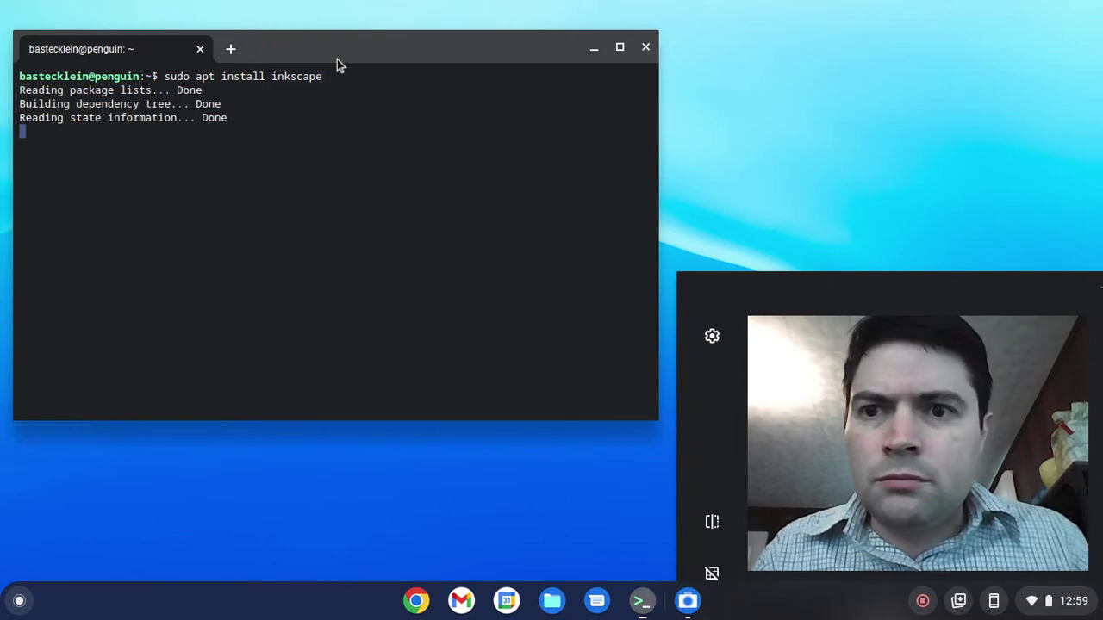
# - Answer 'y' to approve installing Inkscape and its 58 new packages
pyautogui.write('y')
pyautogui.press('Return')
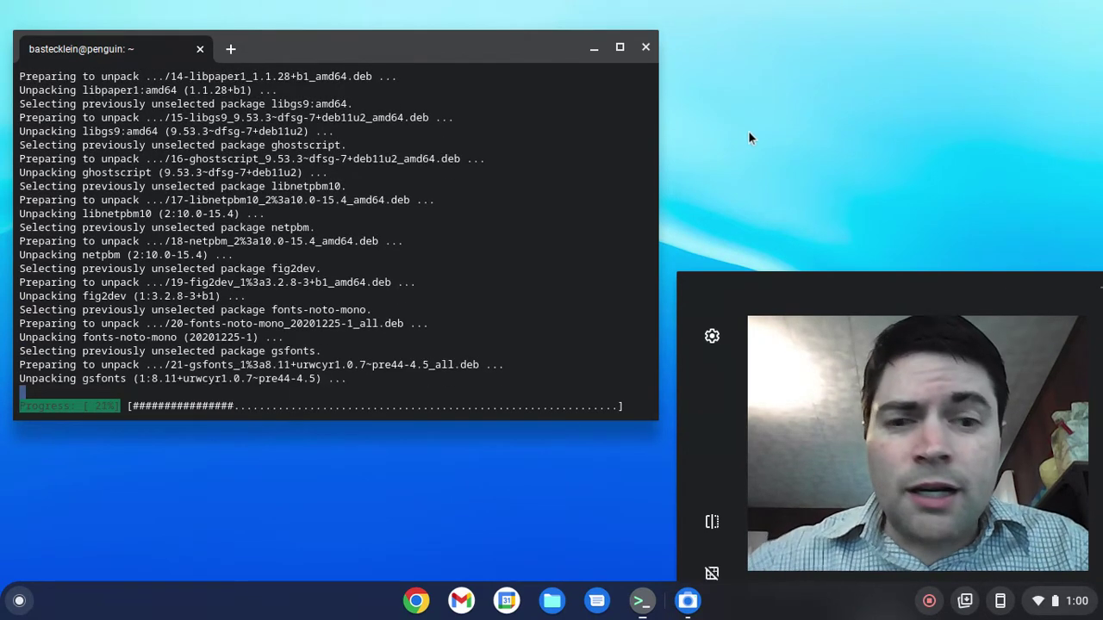
# - Open the Files app, shrink its window and move it to the left edge
pyautogui.click(553, 602)
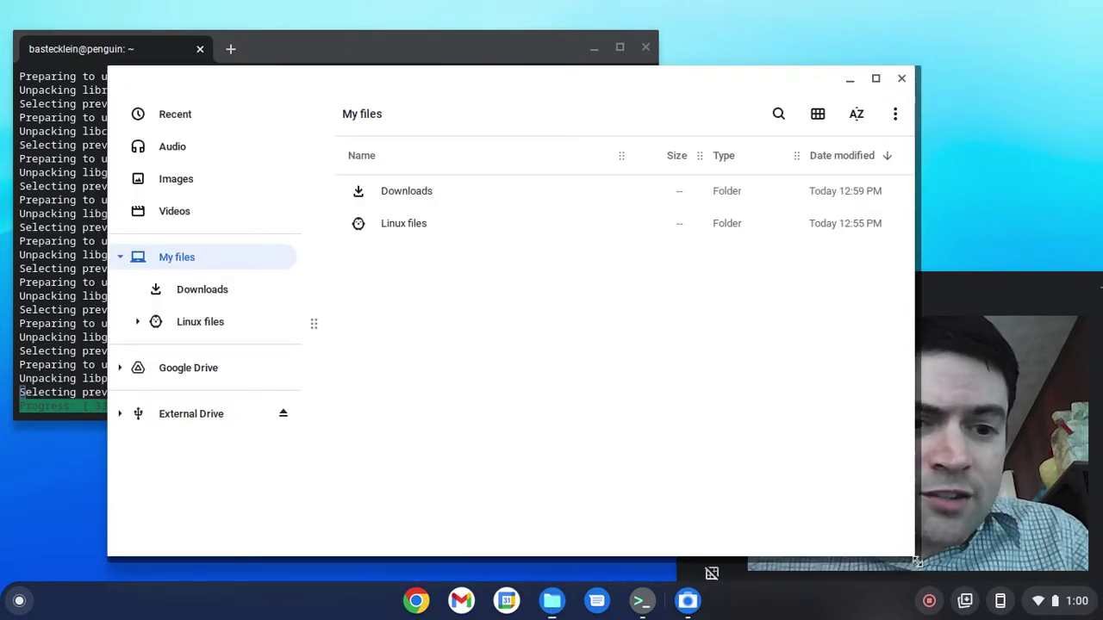
pyautogui.moveTo(911, 564); pyautogui.dragTo(795, 491)
pyautogui.moveTo(588, 85); pyautogui.dragTo(493, 128)
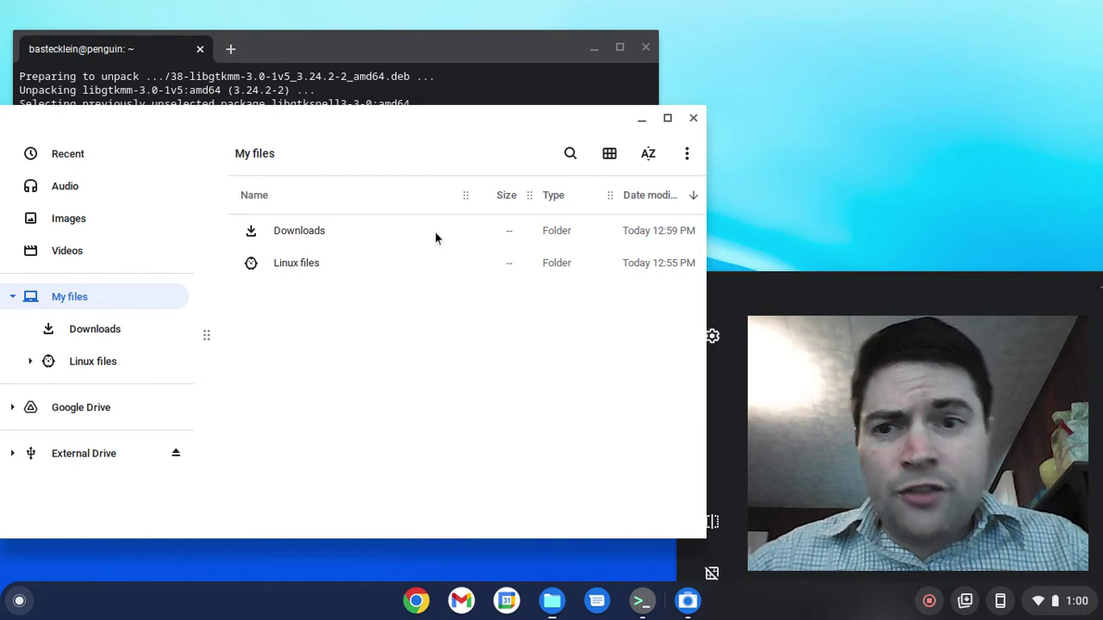
# - Create a folder named 'My Graphics' in My files, then bring the terminal forward
pyautogui.rightClick(362, 340)
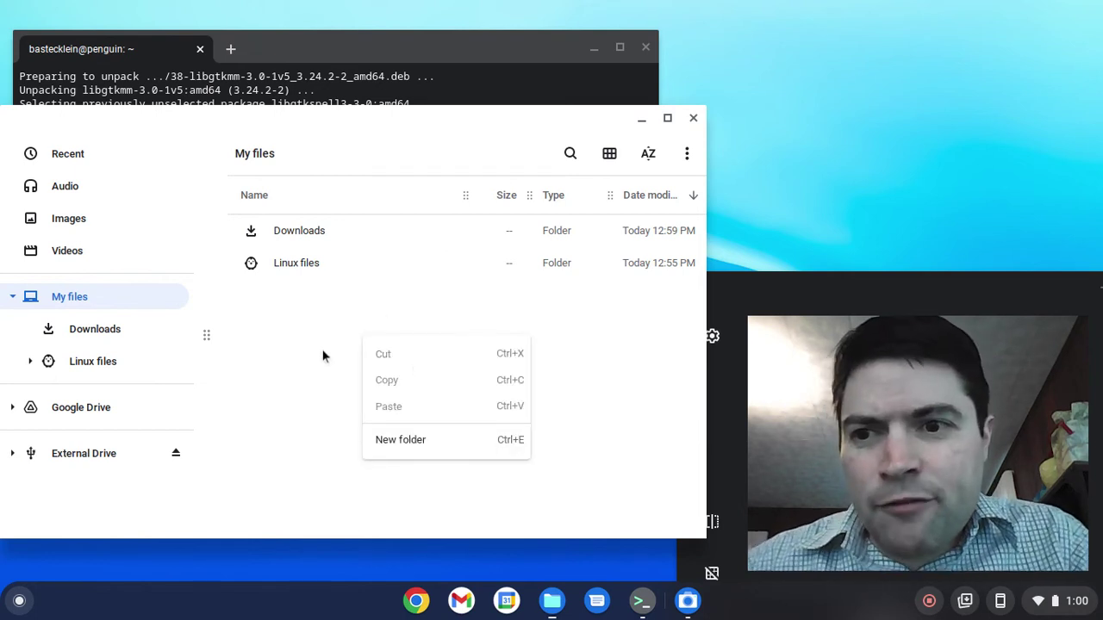
pyautogui.click(344, 370)
pyautogui.rightClick(367, 389)
pyautogui.click(356, 476)
pyautogui.write('My Graphics')
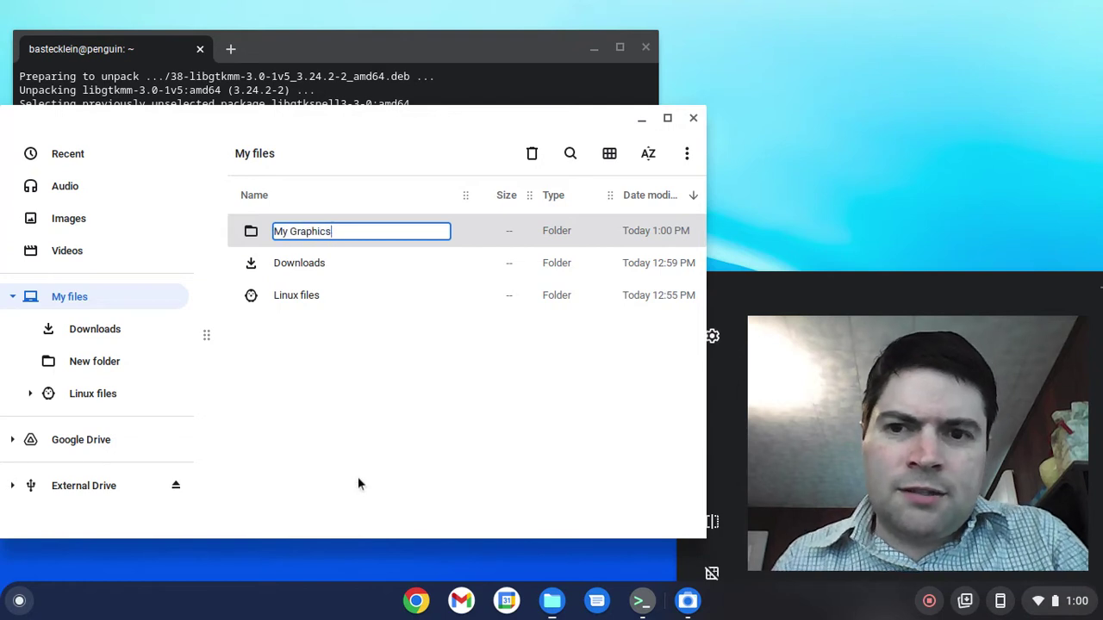
pyautogui.press('Return')
pyautogui.rightClick(284, 228)
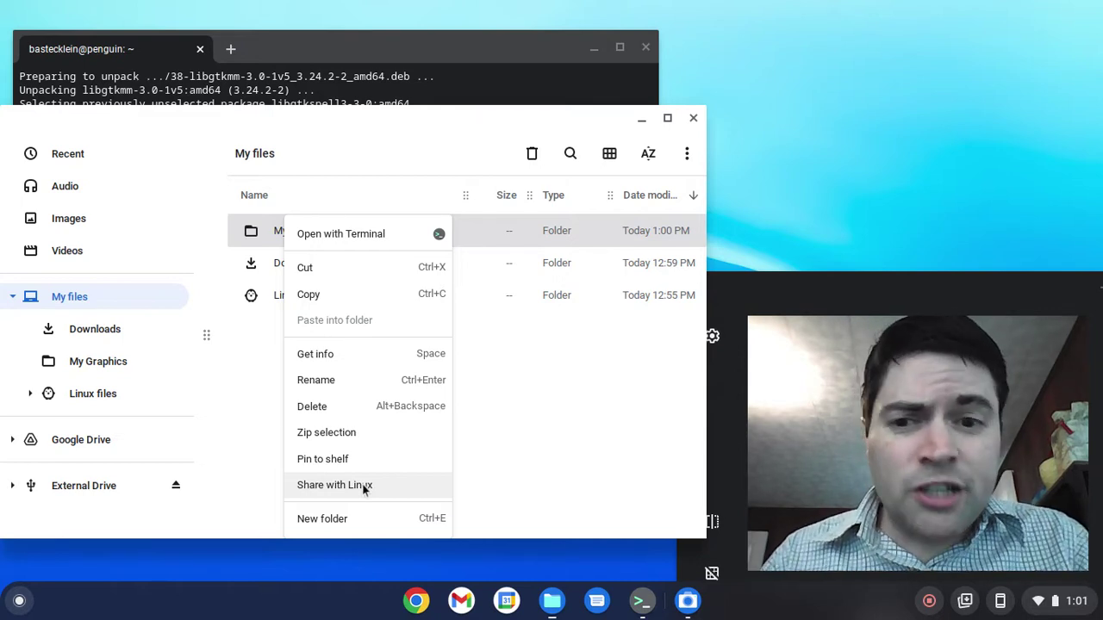
pyautogui.click(506, 436)
pyautogui.click(499, 41)
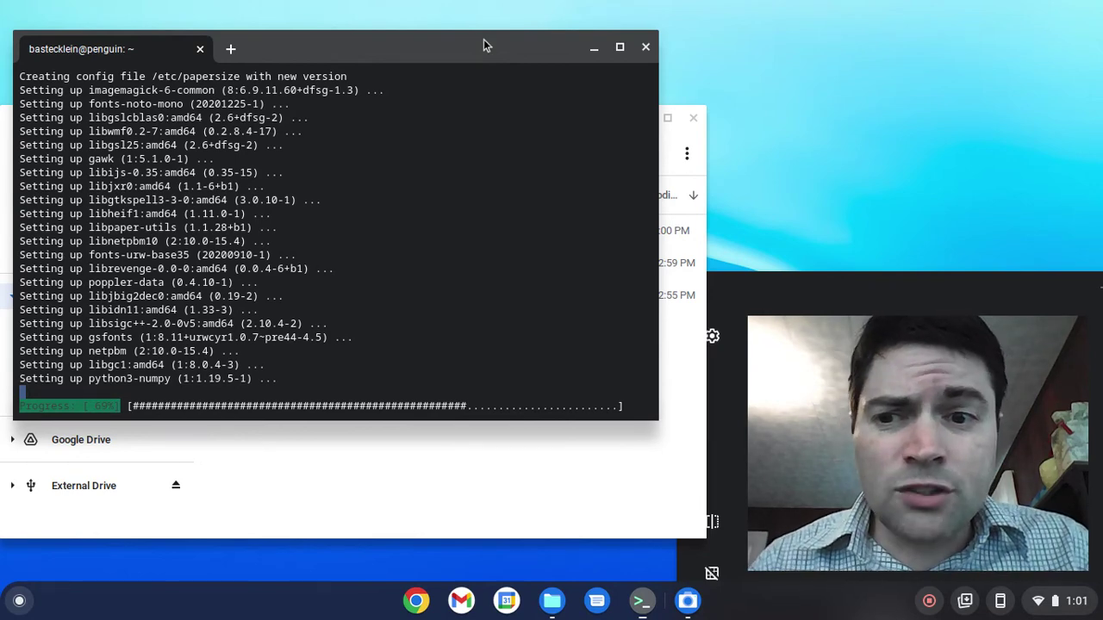
# - Move the terminal up and right while apt finishes setting up Inkscape's packages
pyautogui.moveTo(416, 47); pyautogui.dragTo(468, 37)
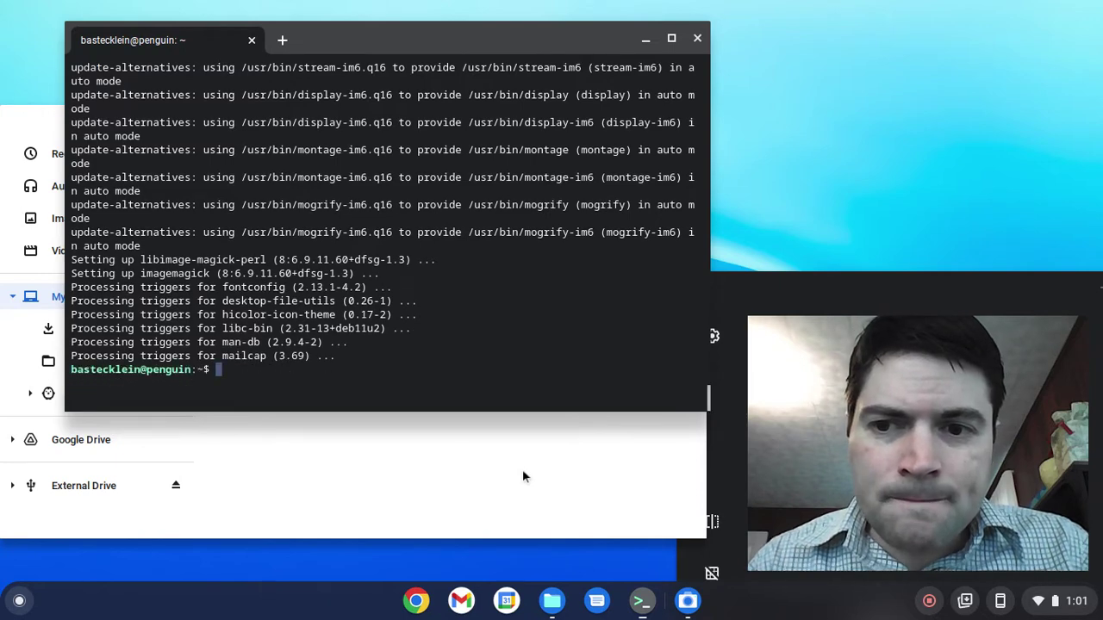
# - Launch Inkscape from the Linux apps folder in the app launcher
pyautogui.click(24, 598)
pyautogui.scroll(-5, 103, 517)
pyautogui.scroll(4, 53, 472)
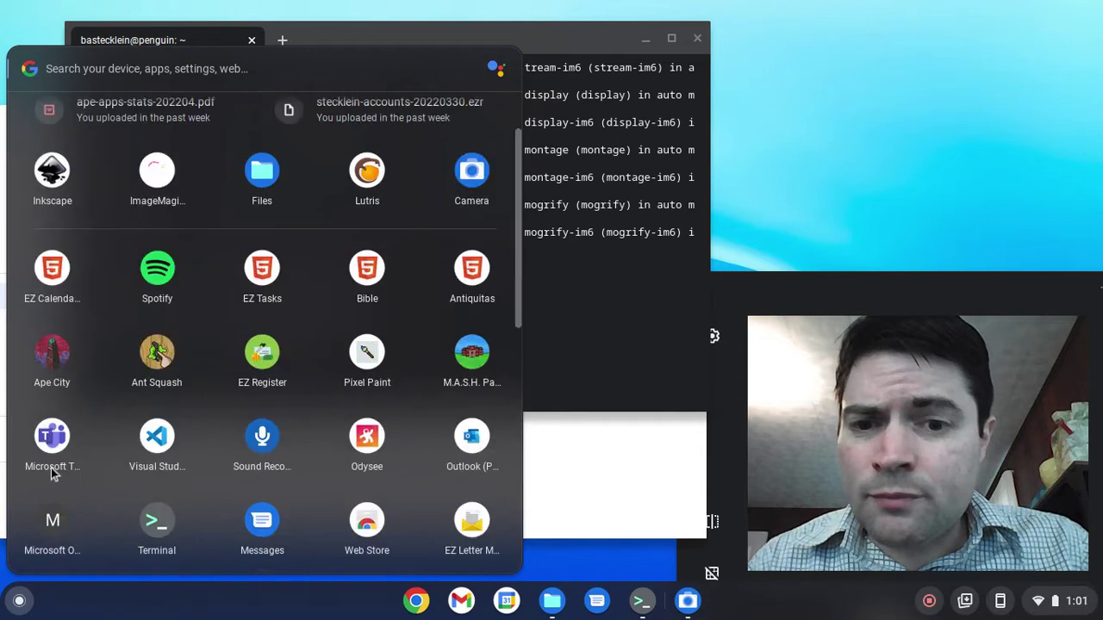
pyautogui.scroll(2, 53, 472)
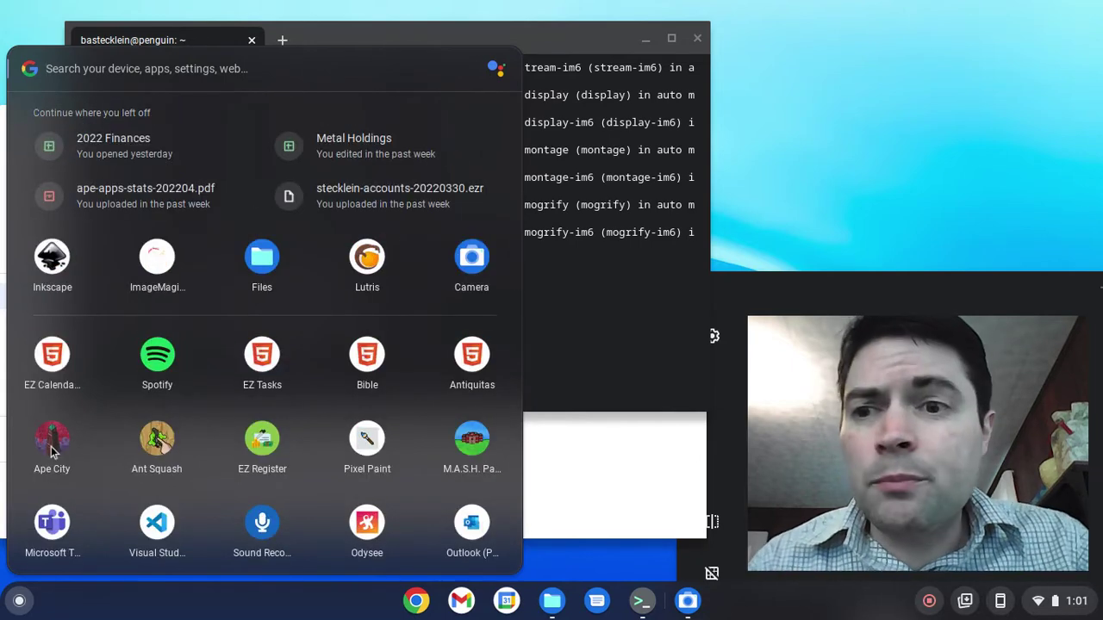
pyautogui.scroll(-5, 51, 448)
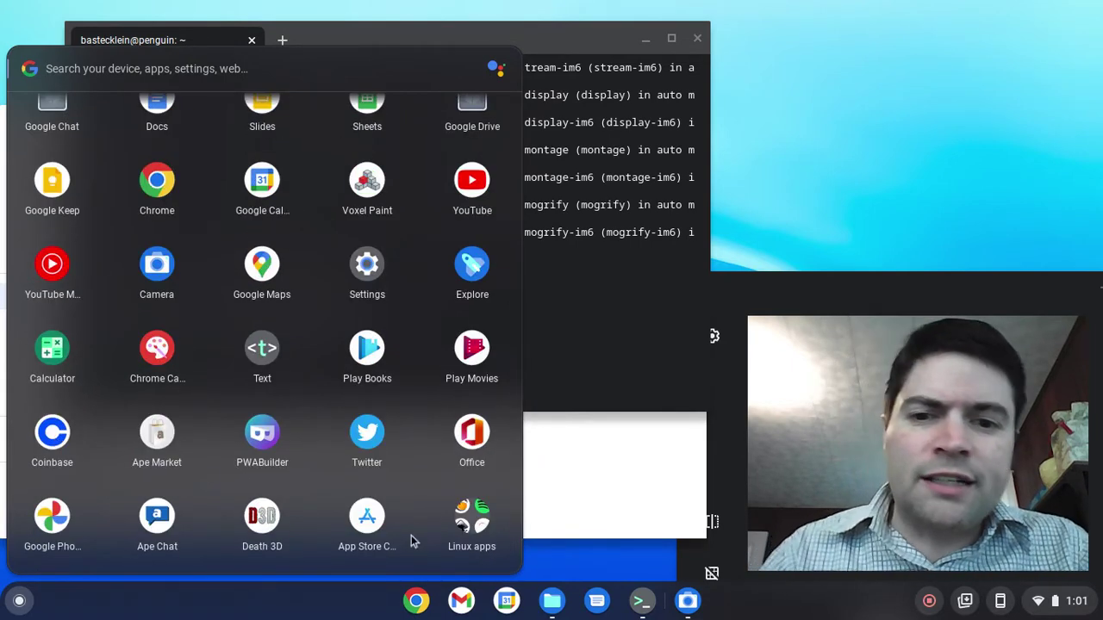
pyautogui.click(476, 515)
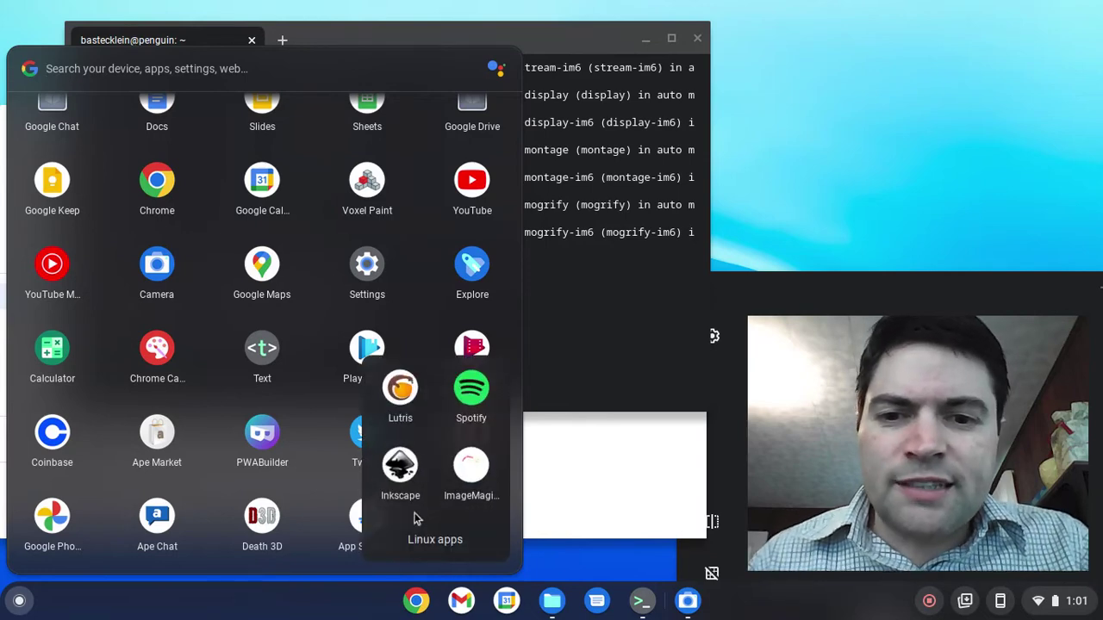
pyautogui.click(401, 470)
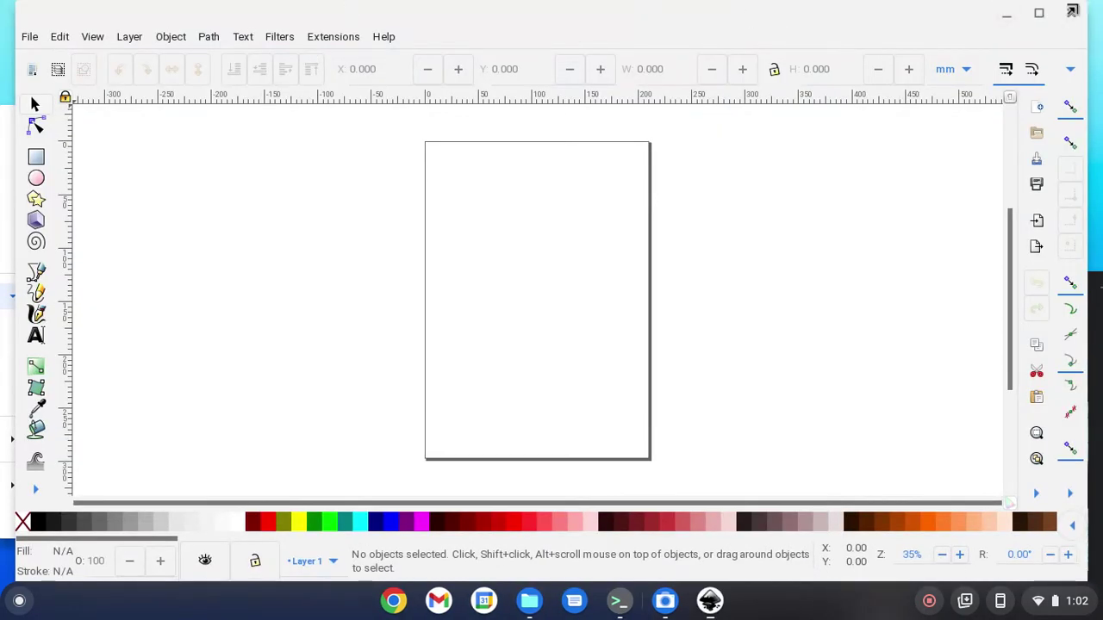
# - Restore and reposition the Inkscape window, then look through the Help, File and Edit menus
pyautogui.click(1038, 12)
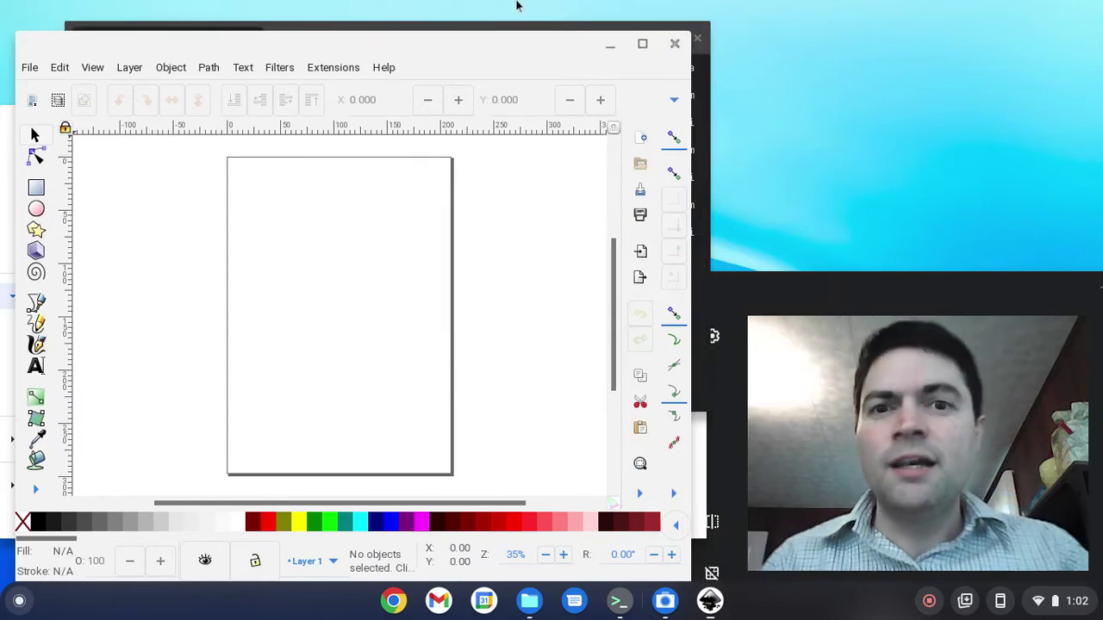
pyautogui.moveTo(445, 44); pyautogui.dragTo(437, 21)
pyautogui.click(380, 46)
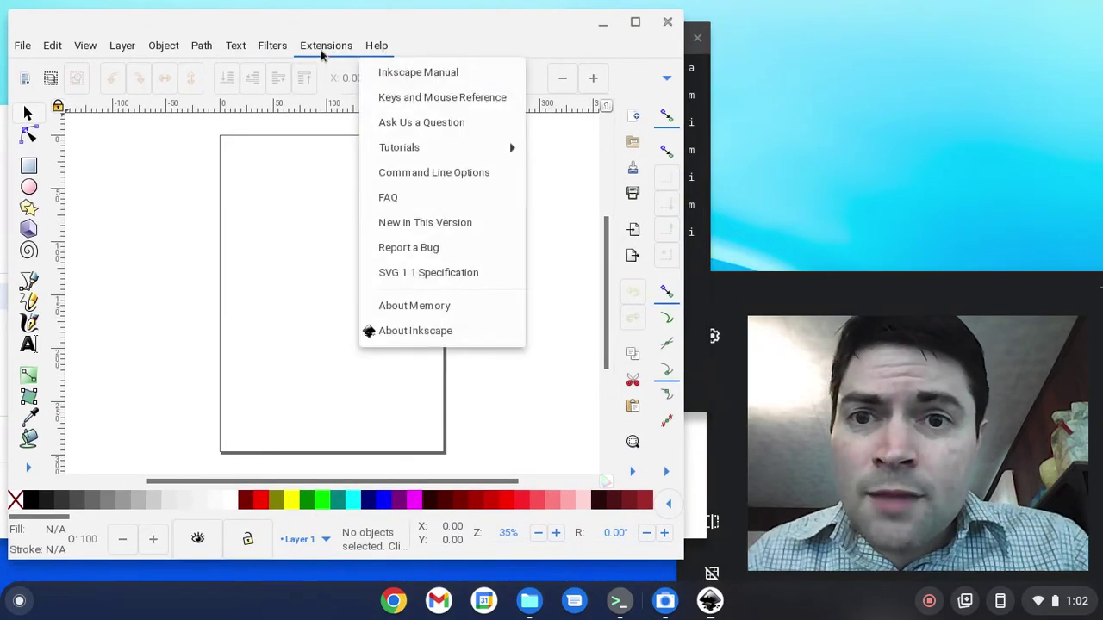
pyautogui.click(22, 46)
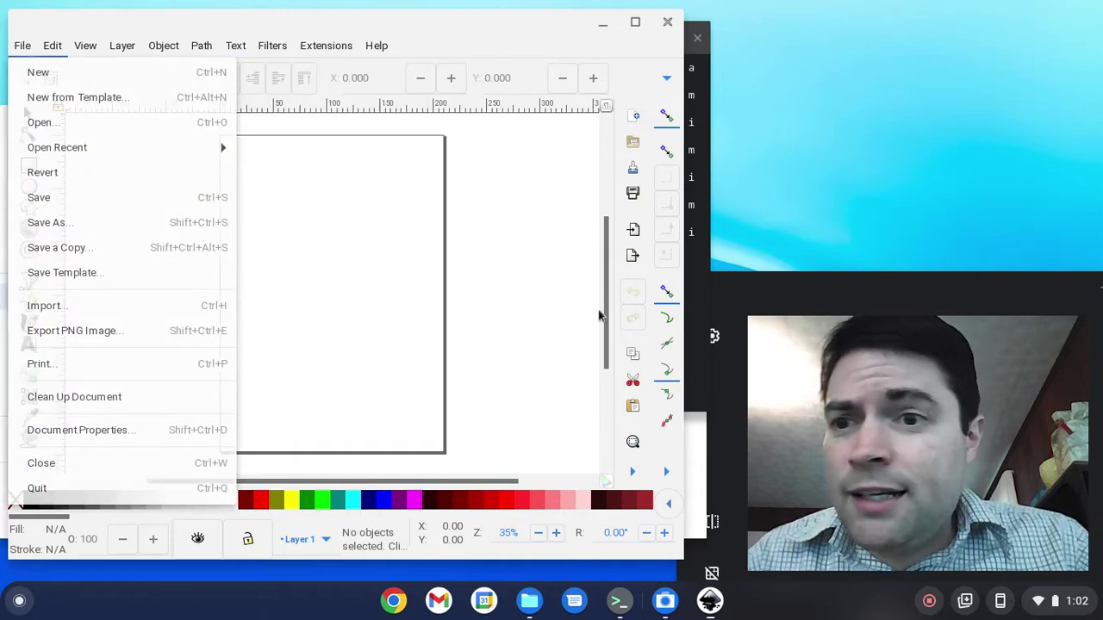
pyautogui.click(52, 46)
pyautogui.click(451, 247)
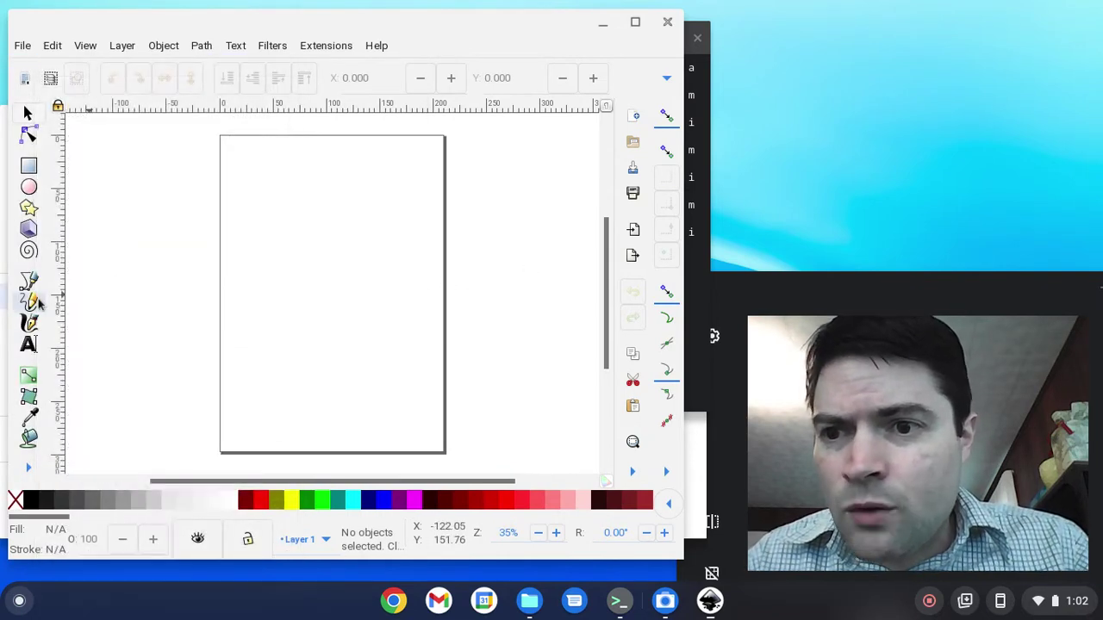
# - With the Pen tool, draw a closed path of curved and straight segments around the page
pyautogui.click(28, 280)
pyautogui.click(180, 244)
pyautogui.moveTo(387, 210); pyautogui.dragTo(436, 276)
pyautogui.moveTo(405, 388); pyautogui.dragTo(296, 370)
pyautogui.click(211, 349)
pyautogui.click(180, 245)
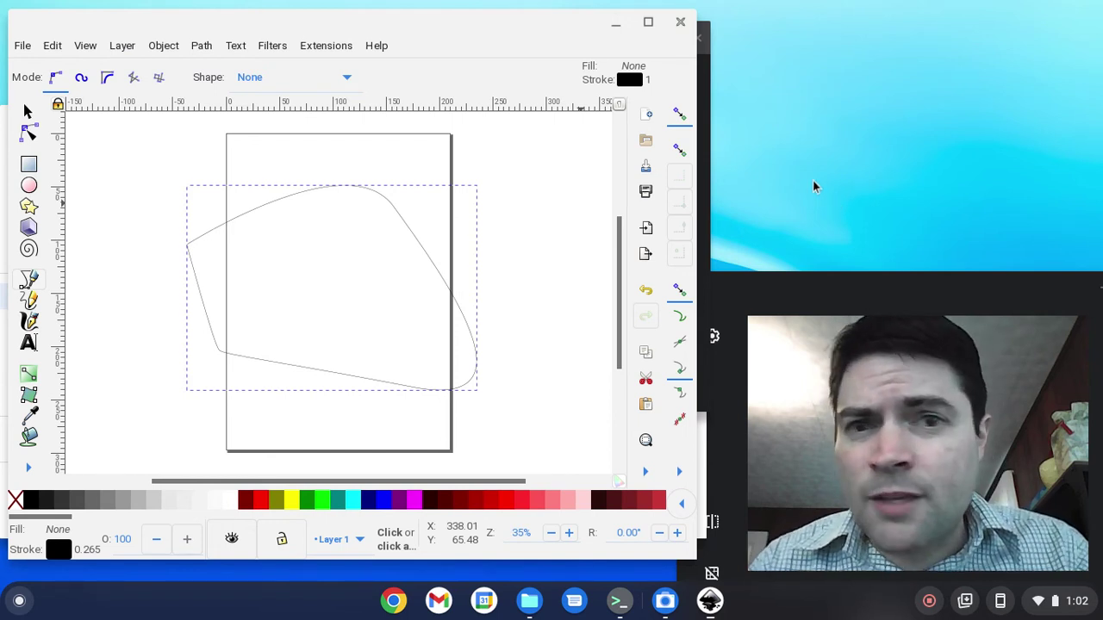
# - Close Inkscape and discard the test drawing without saving
pyautogui.click(679, 27)
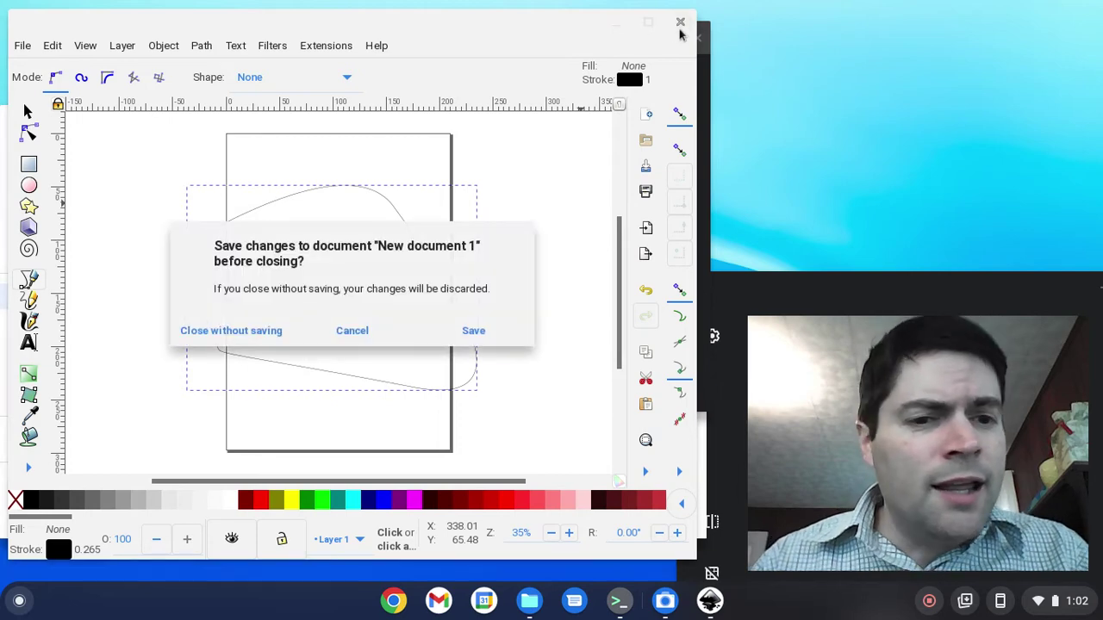
pyautogui.click(278, 331)
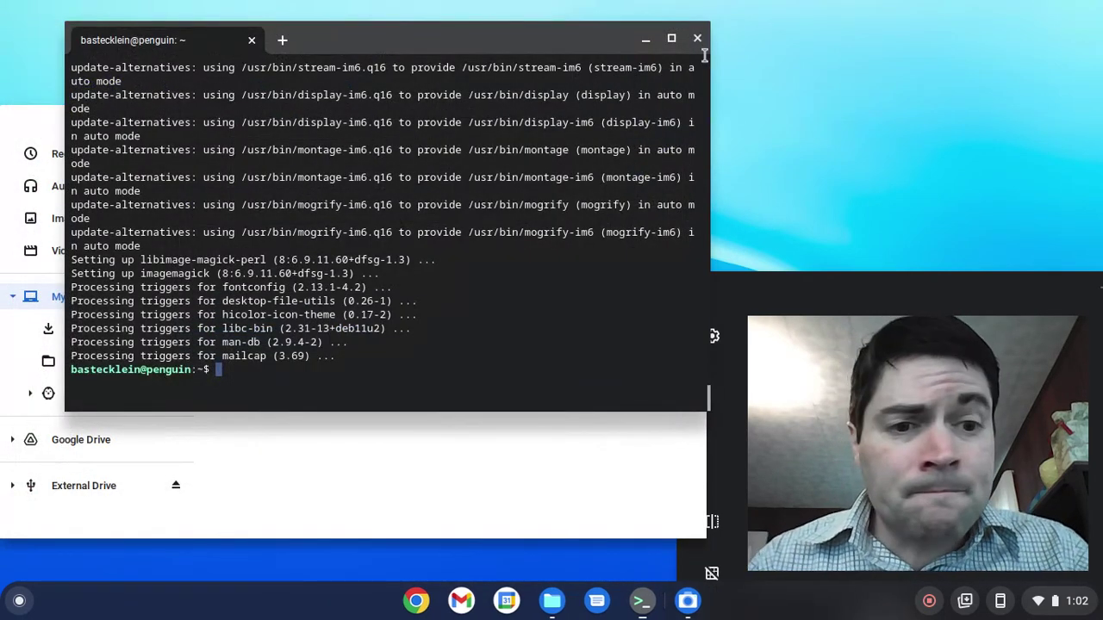